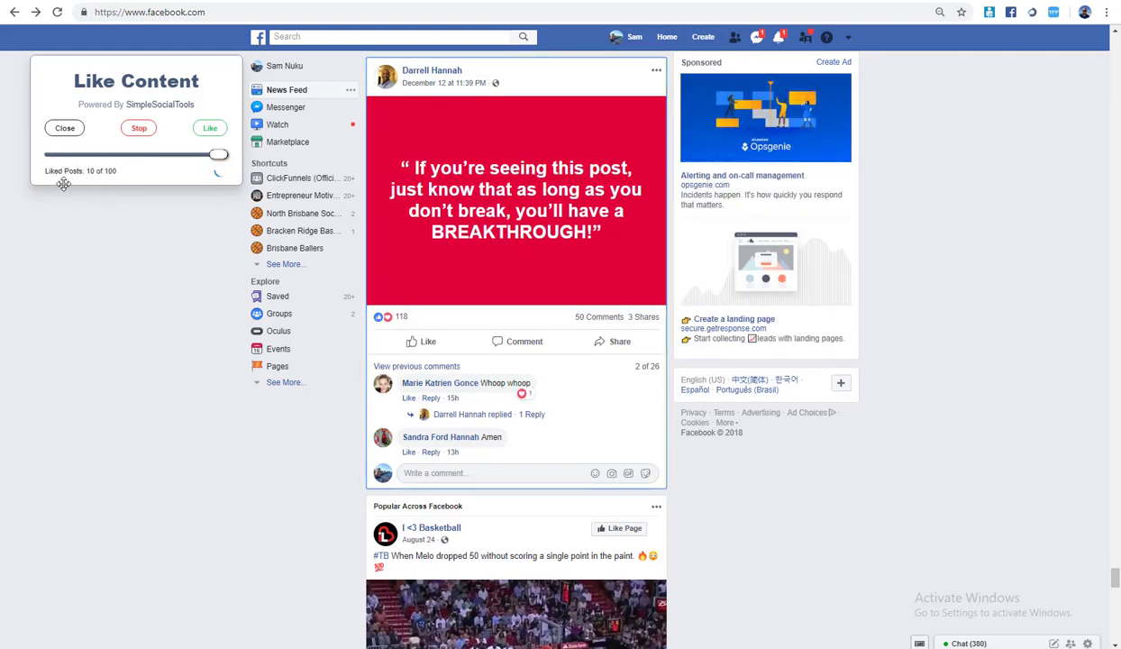
- Close the Like Content tool and launch Automate Messages from the SimpleSocialTools extension
left_click(63, 128)
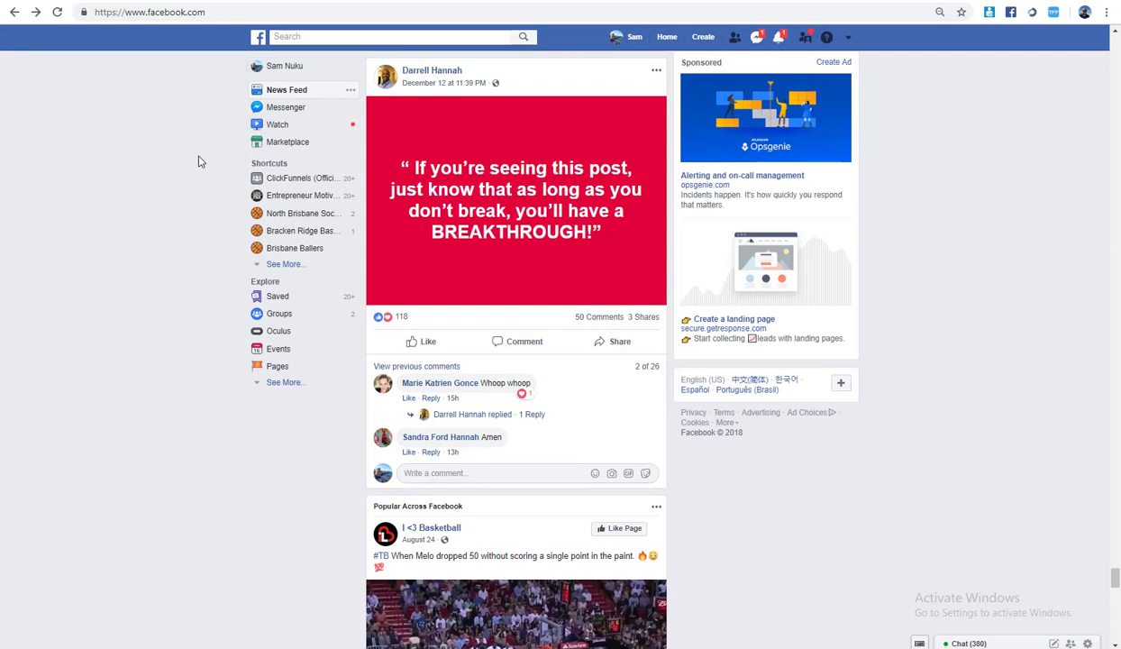
left_click(1033, 13)
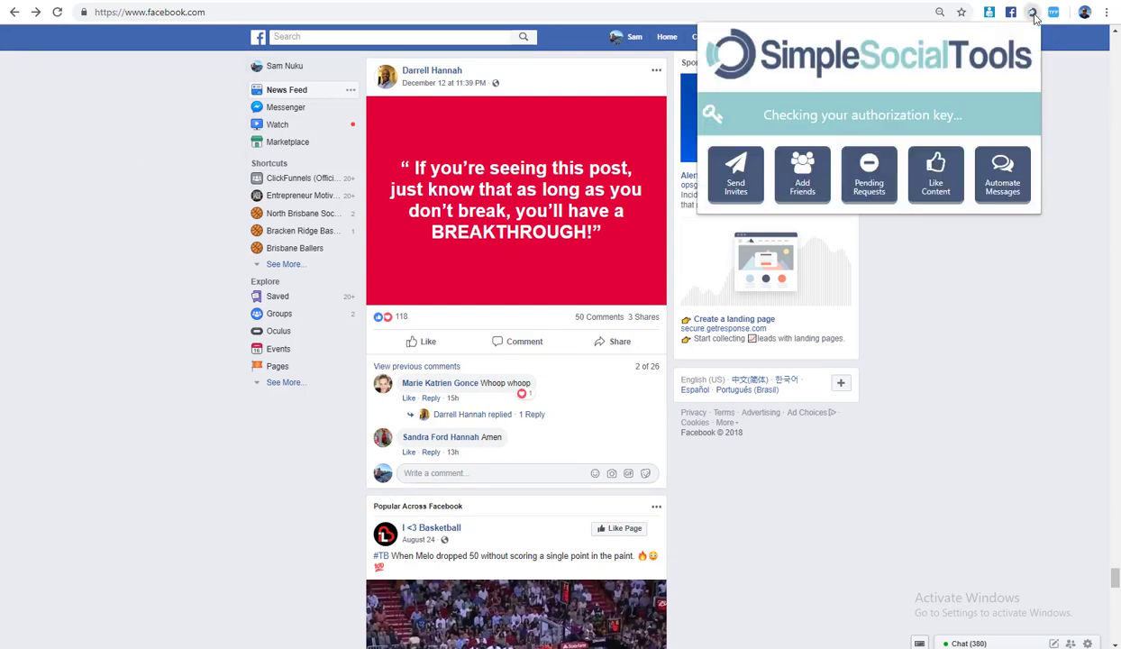
left_click(1000, 207)
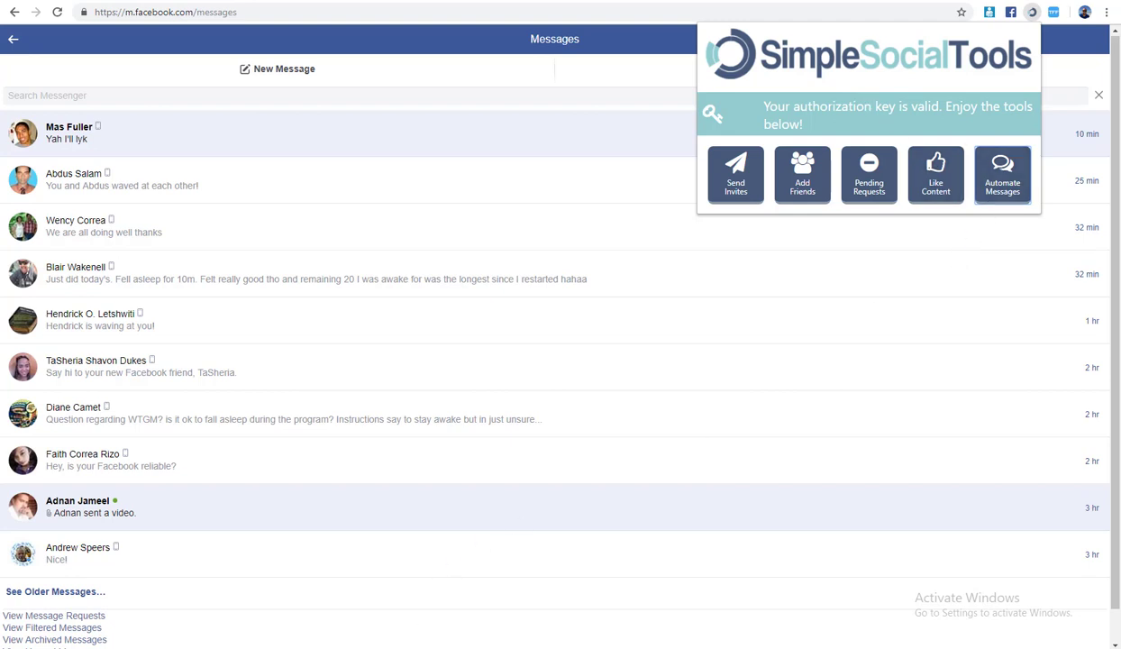
- Open the Welcome messages file in Notepad and copy its first message, starting "Hey [firstname], Thanks for accepting"
right_click(377, 648)
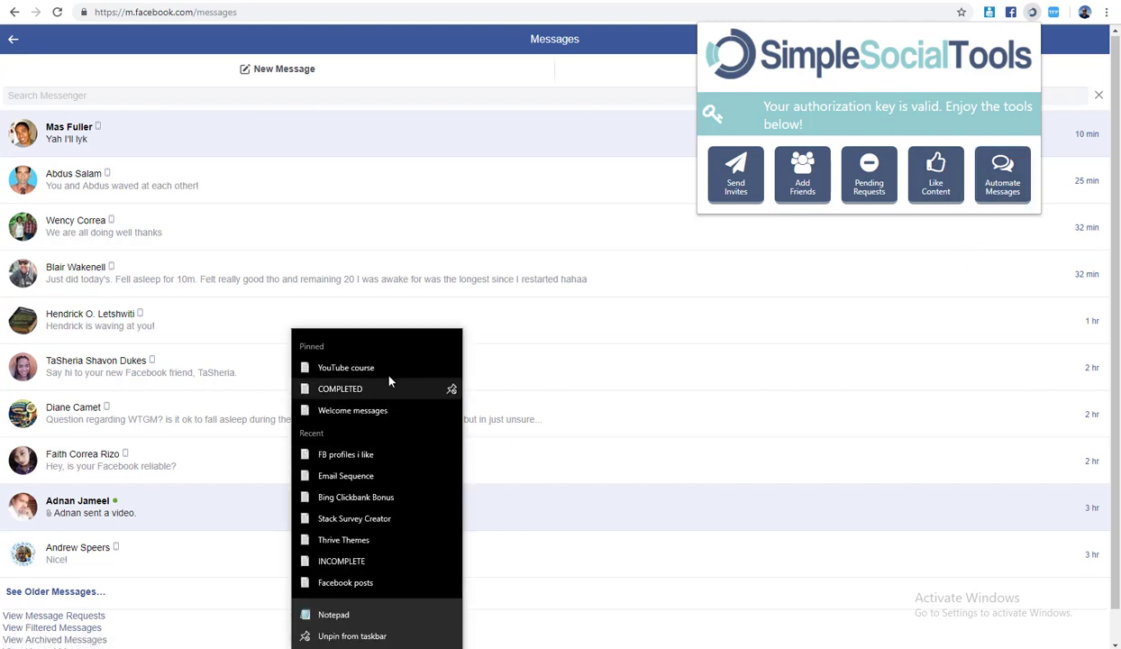
left_click(356, 410)
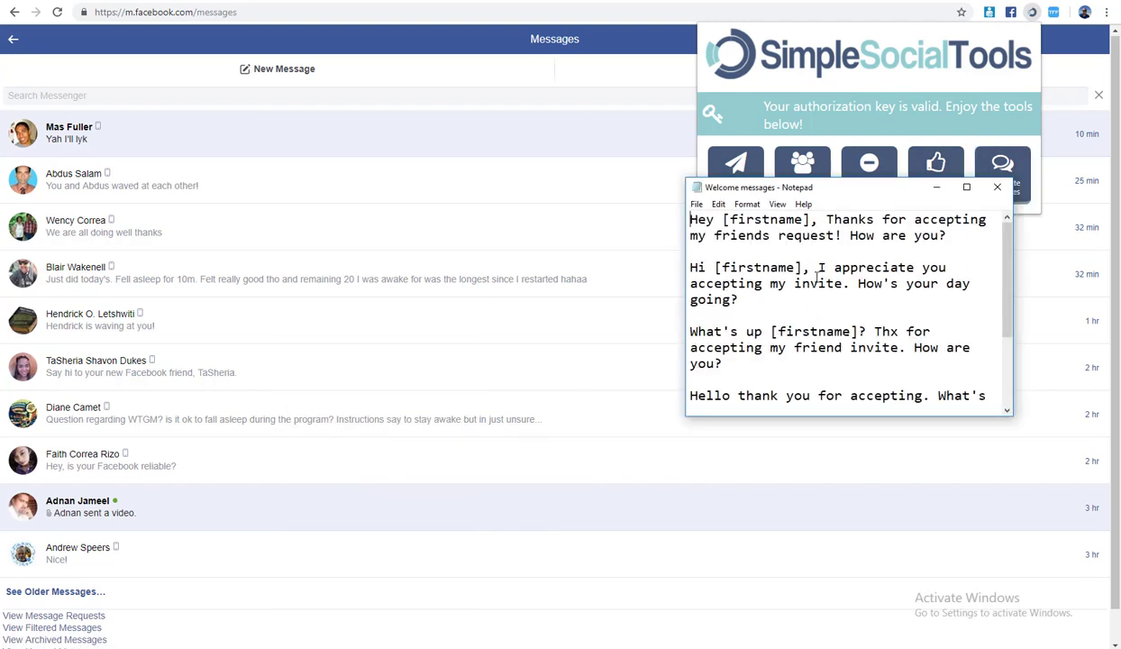
left_click_drag(690, 219, 948, 235)
key("ctrl+c")
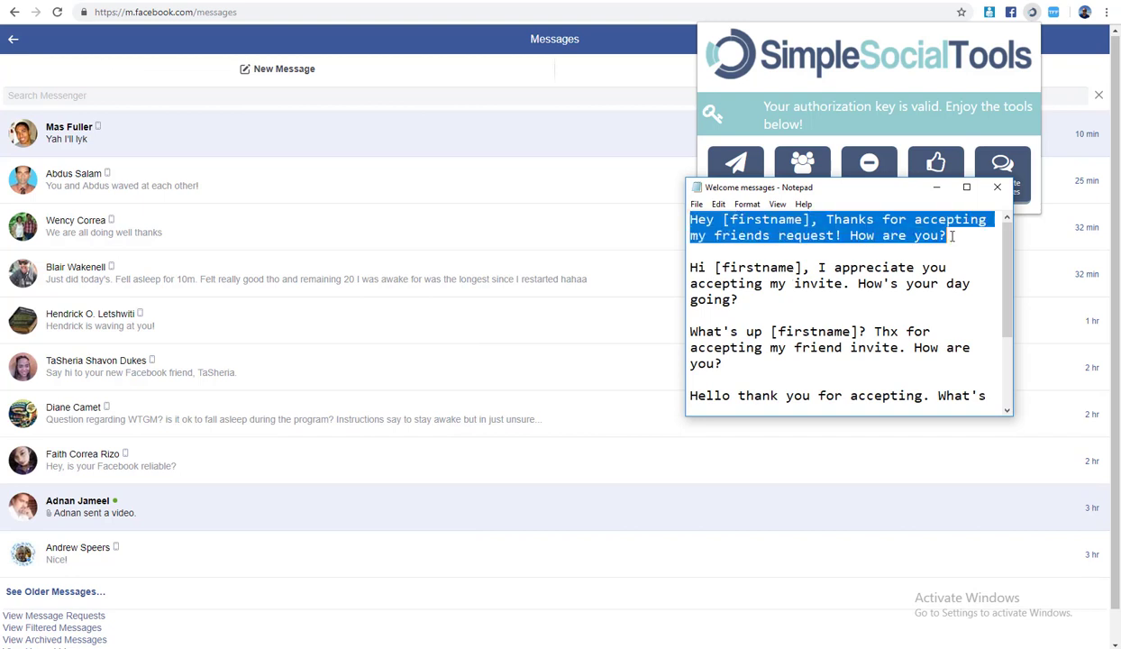
left_click(876, 88)
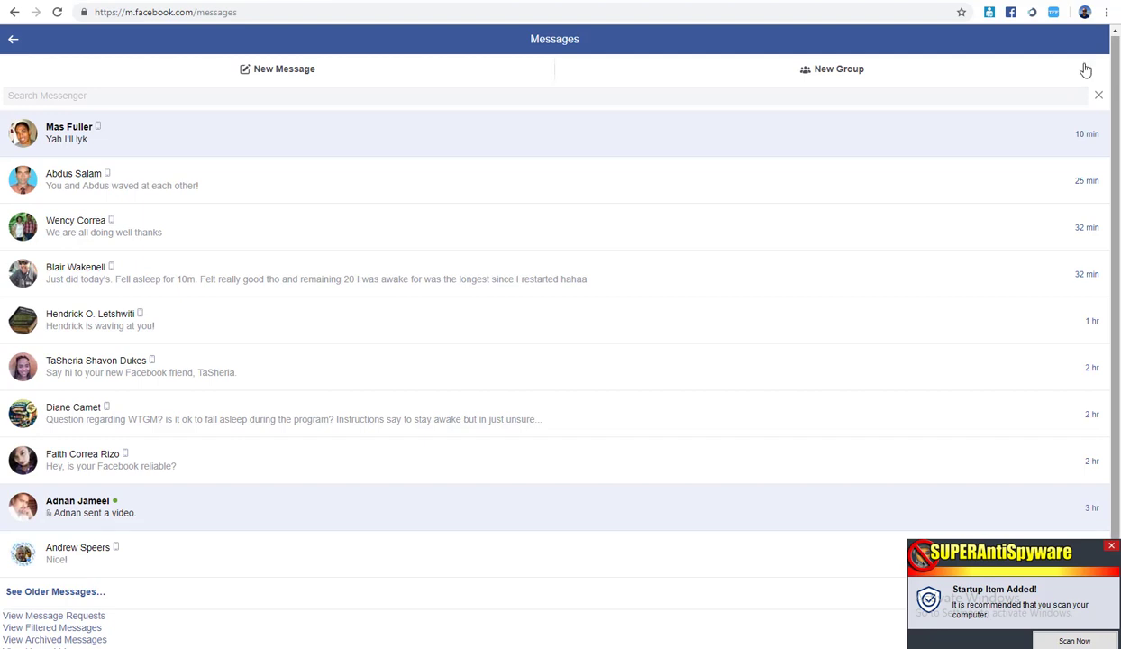
- Launch Automate Messages again on the Messages page and restrict it to new friends only
left_click(1032, 12)
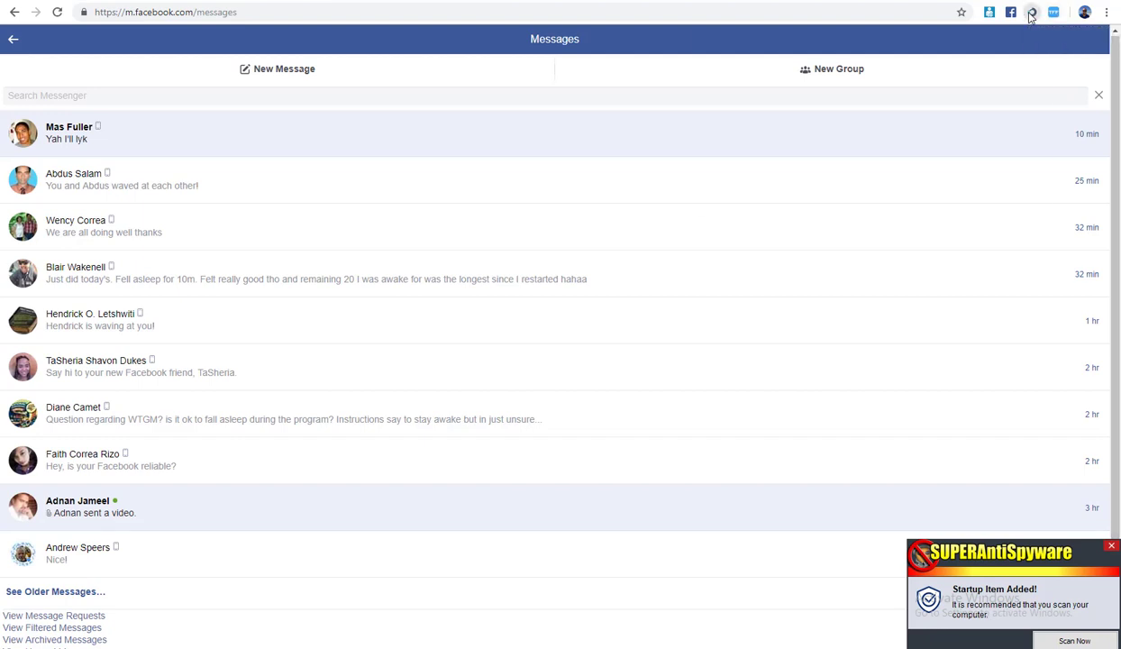
left_click(1023, 192)
key("alt+Left")
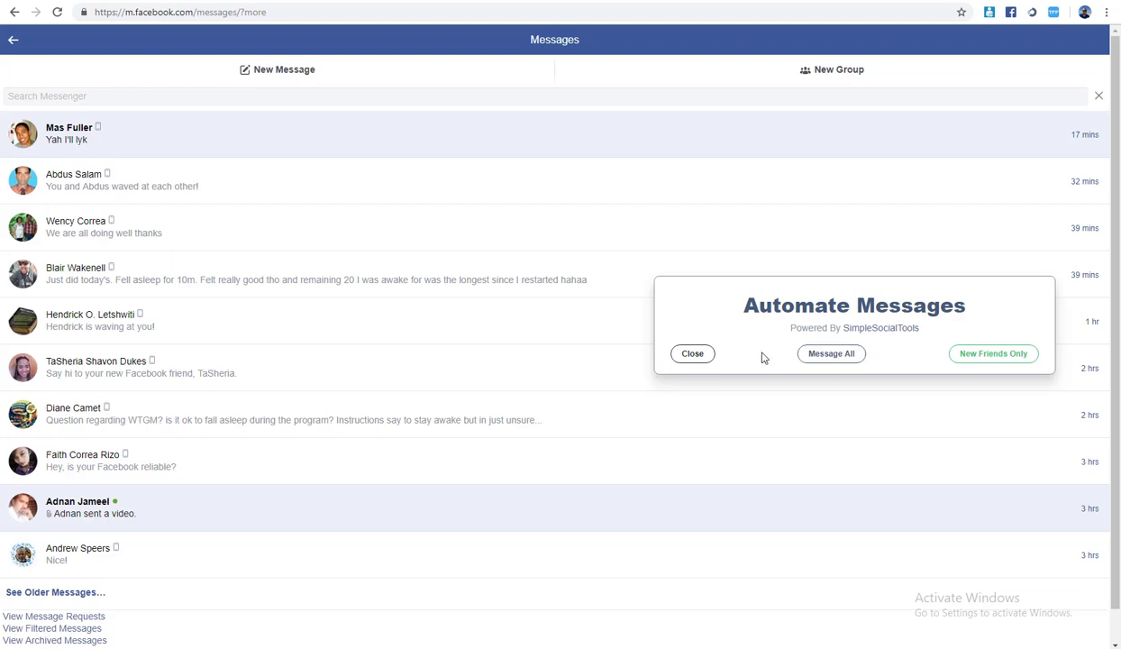
left_click(995, 363)
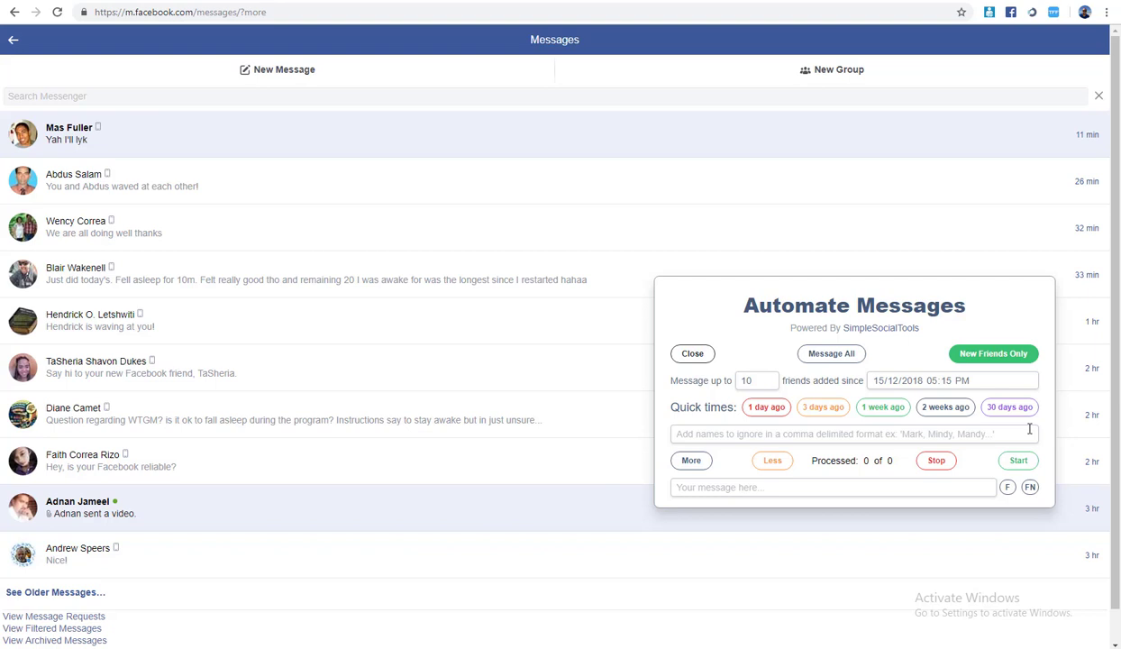
- Try the quick times for the friends-added date and set it to 1 week ago
left_click(1002, 409)
left_click(883, 409)
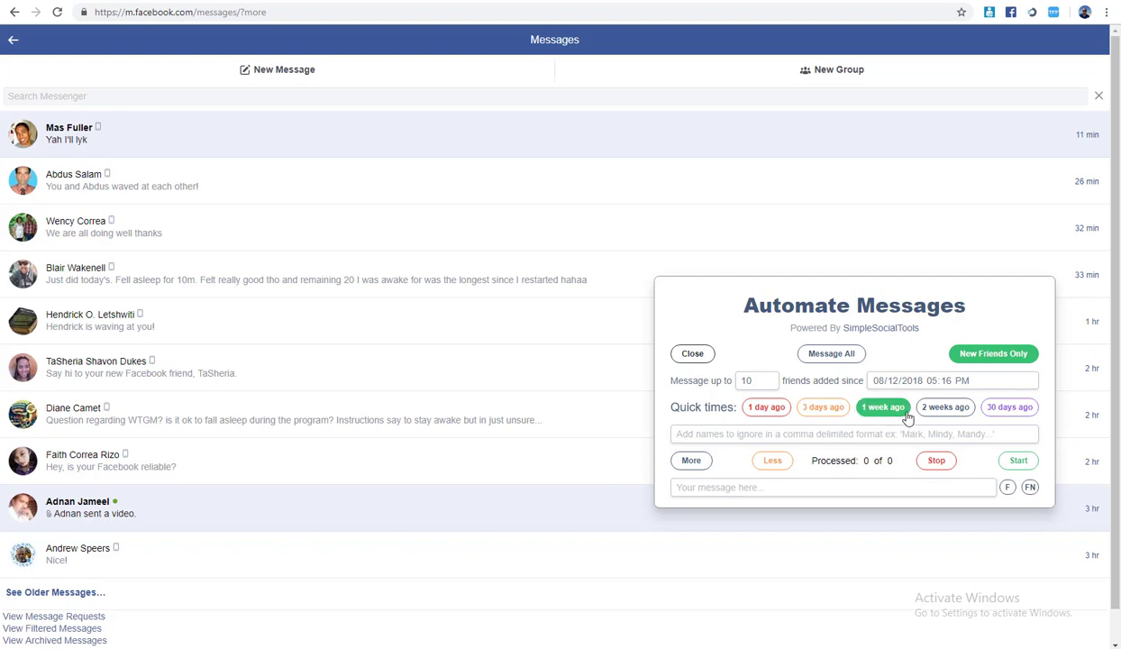
left_click(944, 414)
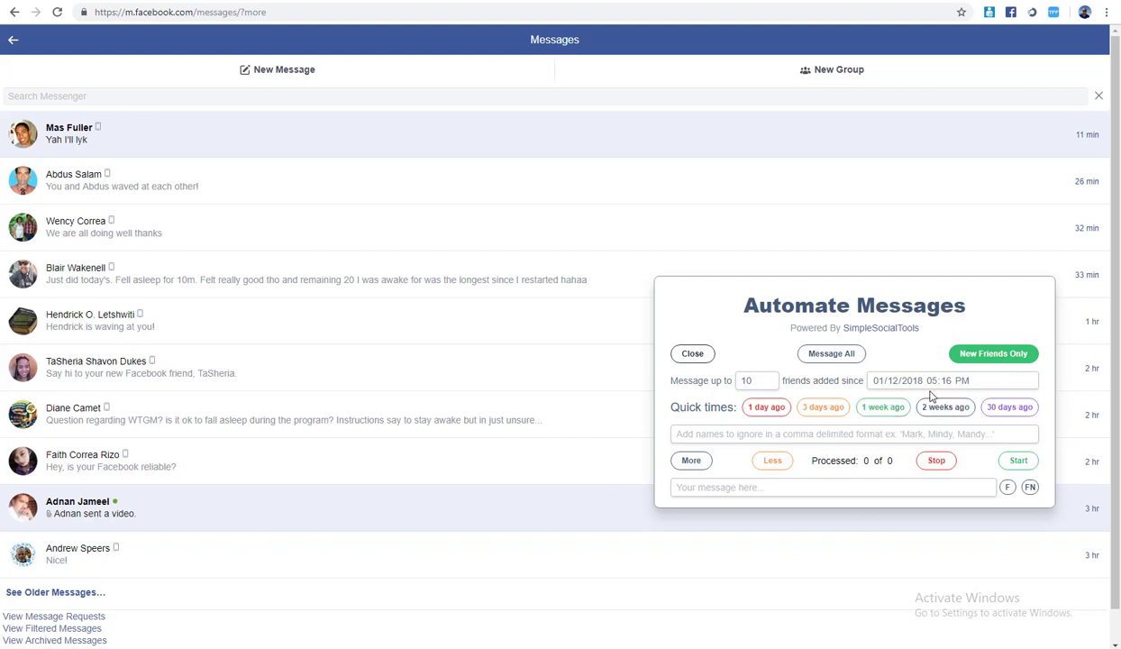
- Enter "Hey [firstname], Thanks for accepting my friends request! How are you?" as the first message, leaving the ignored names empty
left_click(877, 433)
key("ctrl+v")
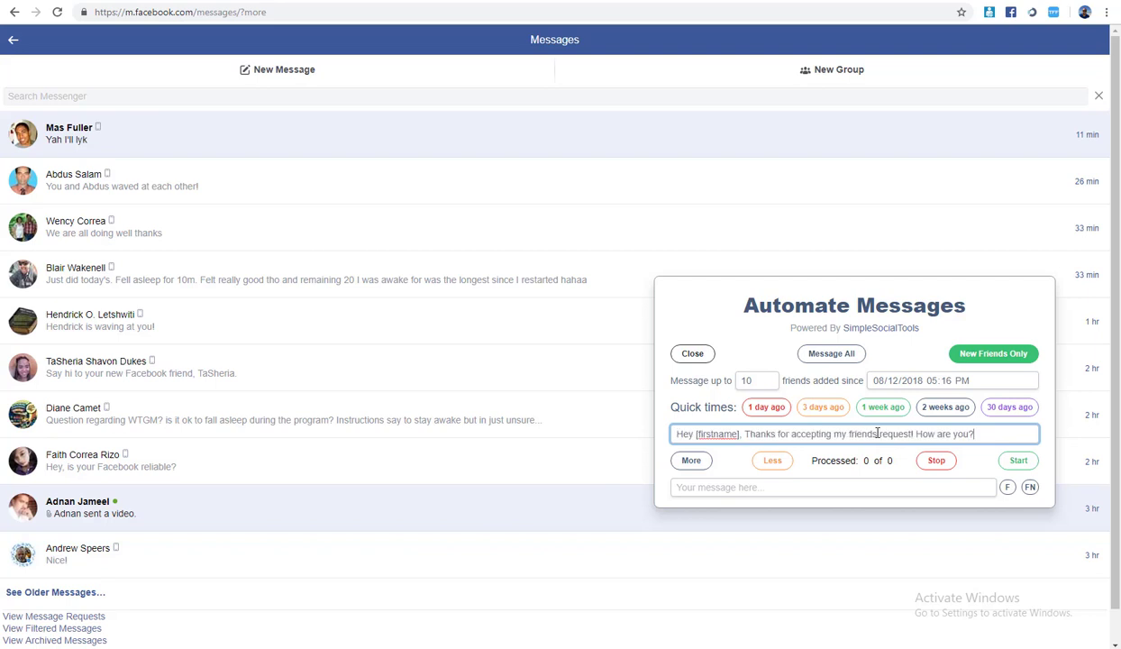
left_click(718, 487)
left_click(905, 436)
key("ctrl+a")
key("BackSpace")
left_click(797, 489)
left_click(721, 507)
left_click(779, 434)
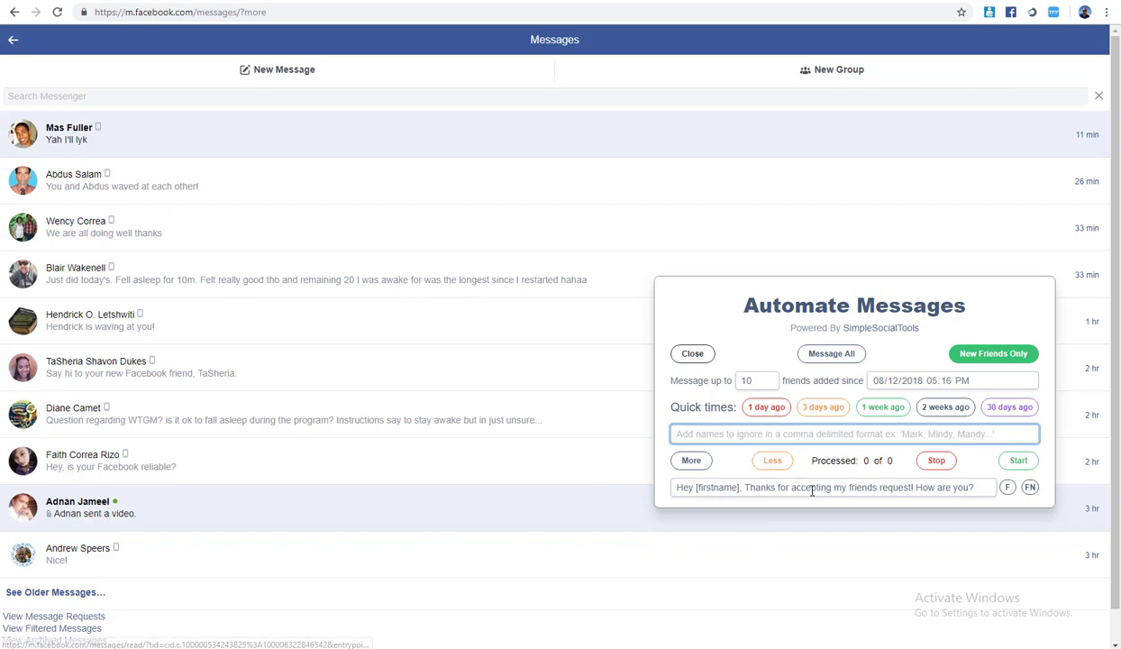
- Try adding the F and FN name placeholders at the end of the first message and remove them
left_click(1008, 487)
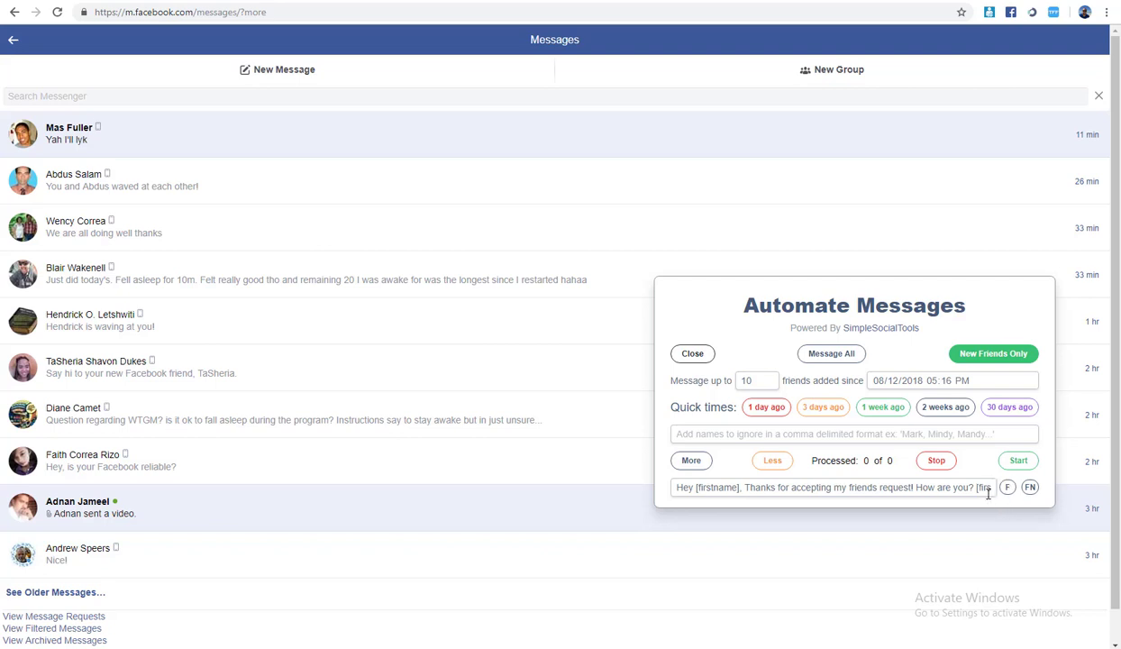
double_click(979, 489)
key("BackSpace")
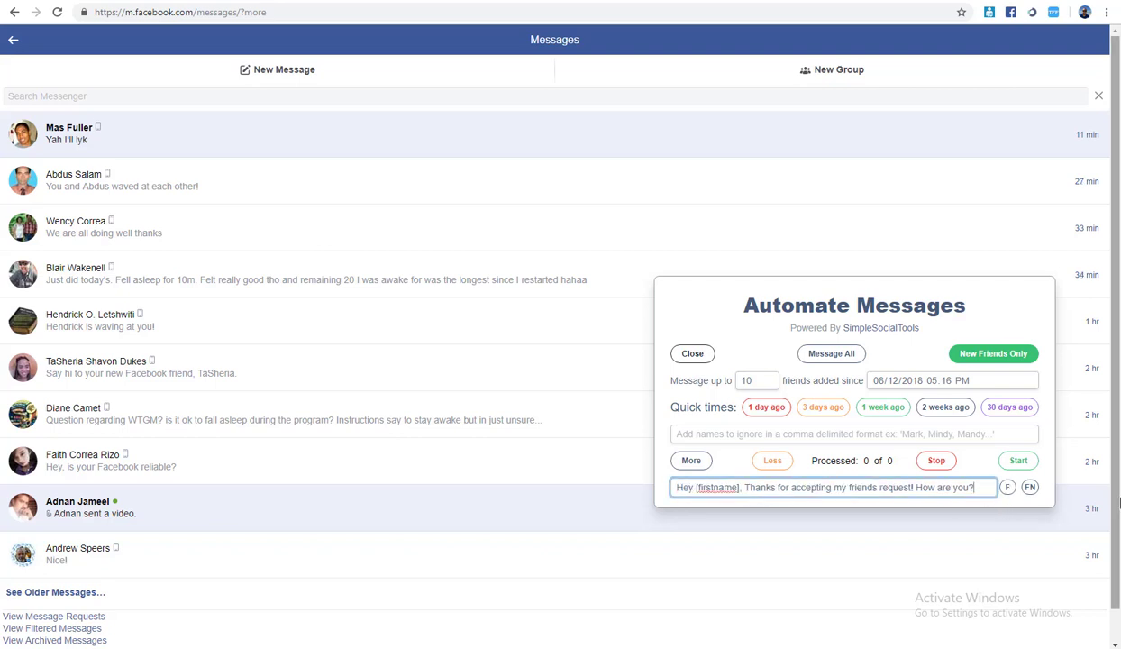
left_click(1030, 488)
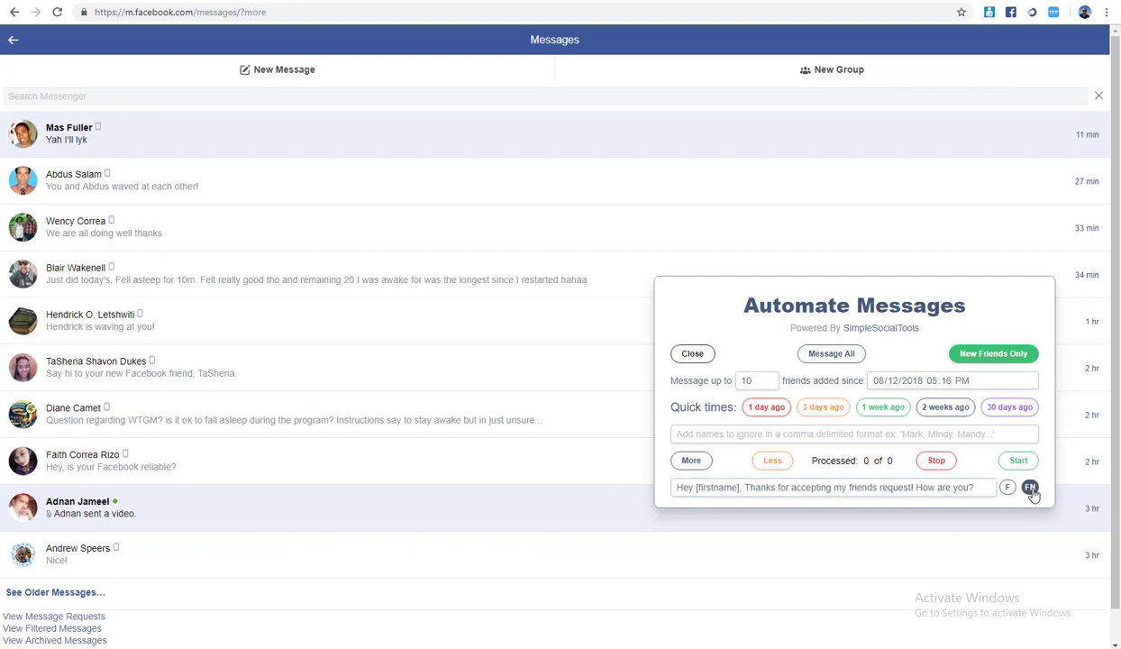
double_click(975, 487)
key("BackSpace")
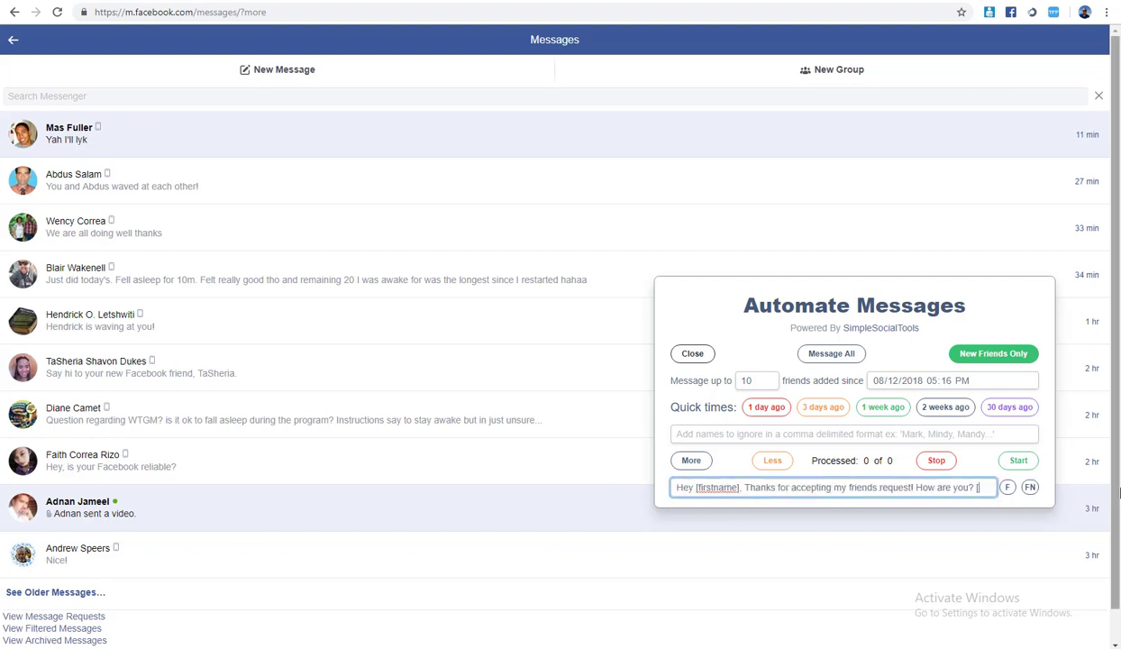
- Add a second message copied from Notepad: "Hi [firstname], I appreciate you accepting my invite. How's your day going?"
left_click(691, 461)
key("alt+Tab")
left_click_drag(740, 301, 688, 266)
key("ctrl+c")
left_click(740, 514)
key("ctrl+v")
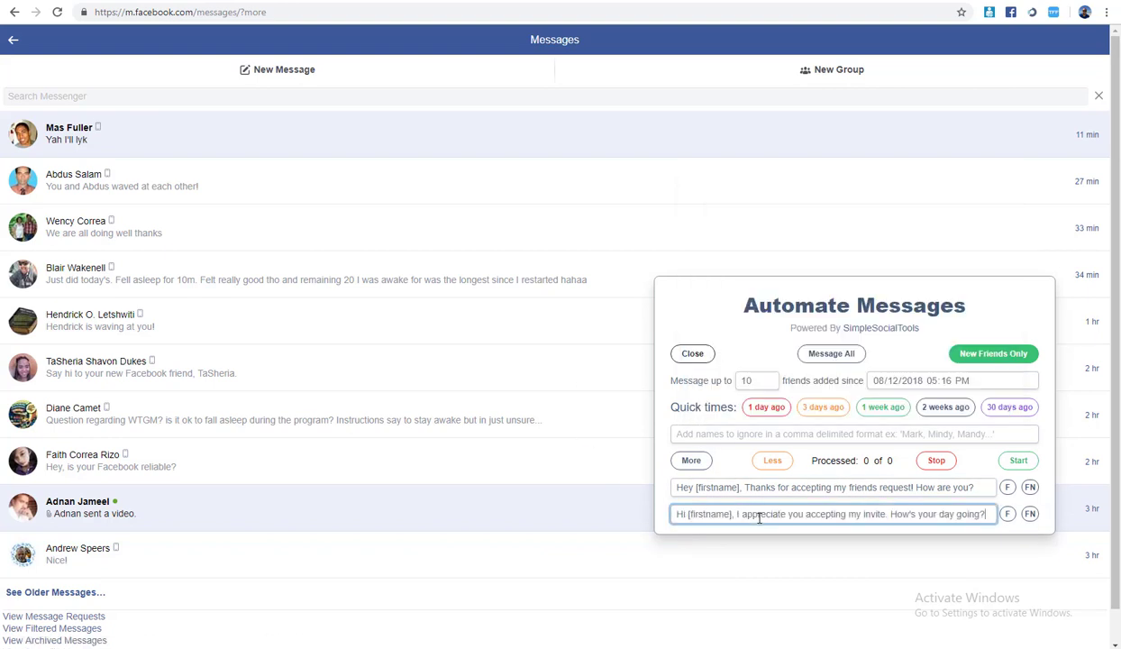
- Add a third message copied from Notepad: "What's up [firstname]? Thx for accepting my friend invite. How are you?"
key("alt+Tab")
left_click_drag(726, 364, 681, 336)
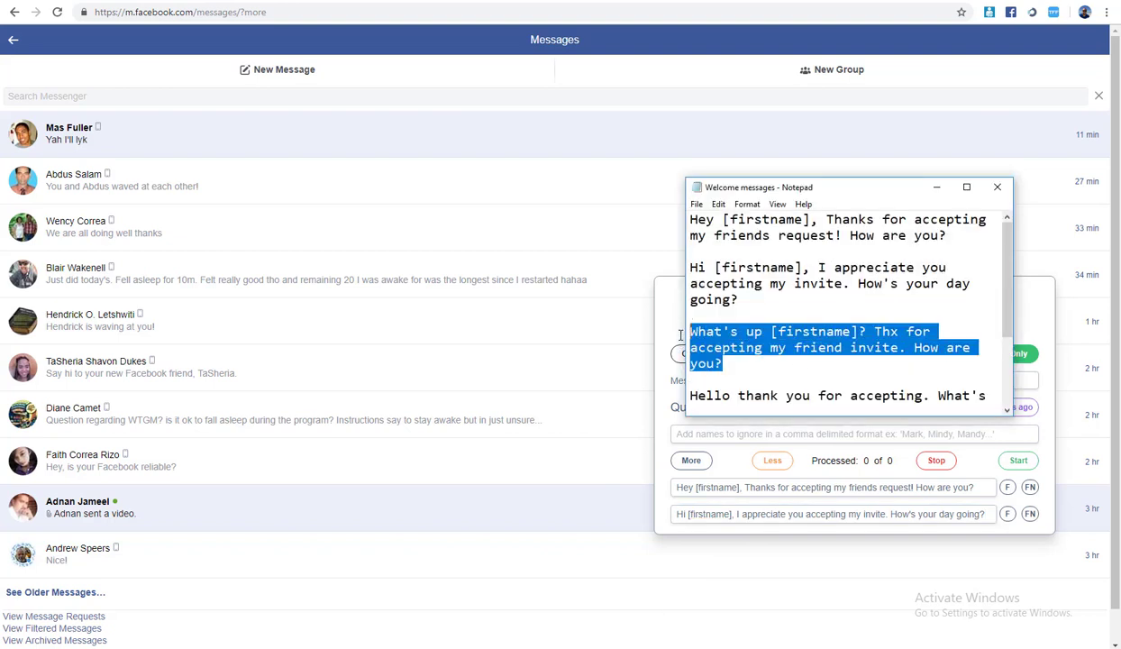
left_click(741, 501)
left_click(705, 466)
left_click(723, 540)
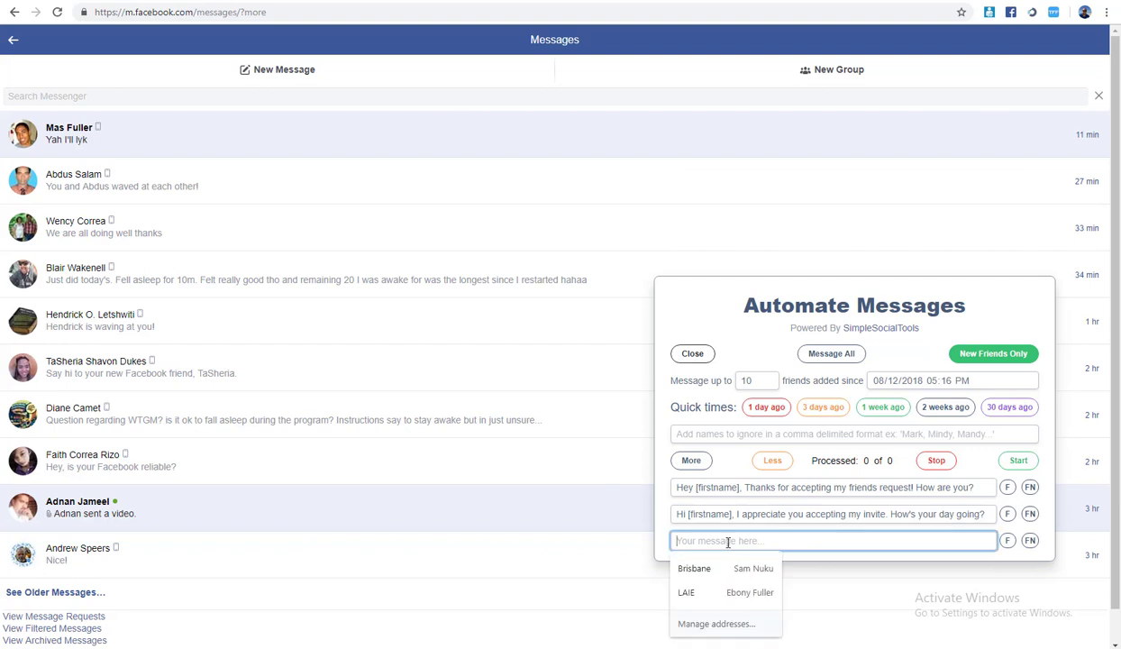
key("ctrl+v")
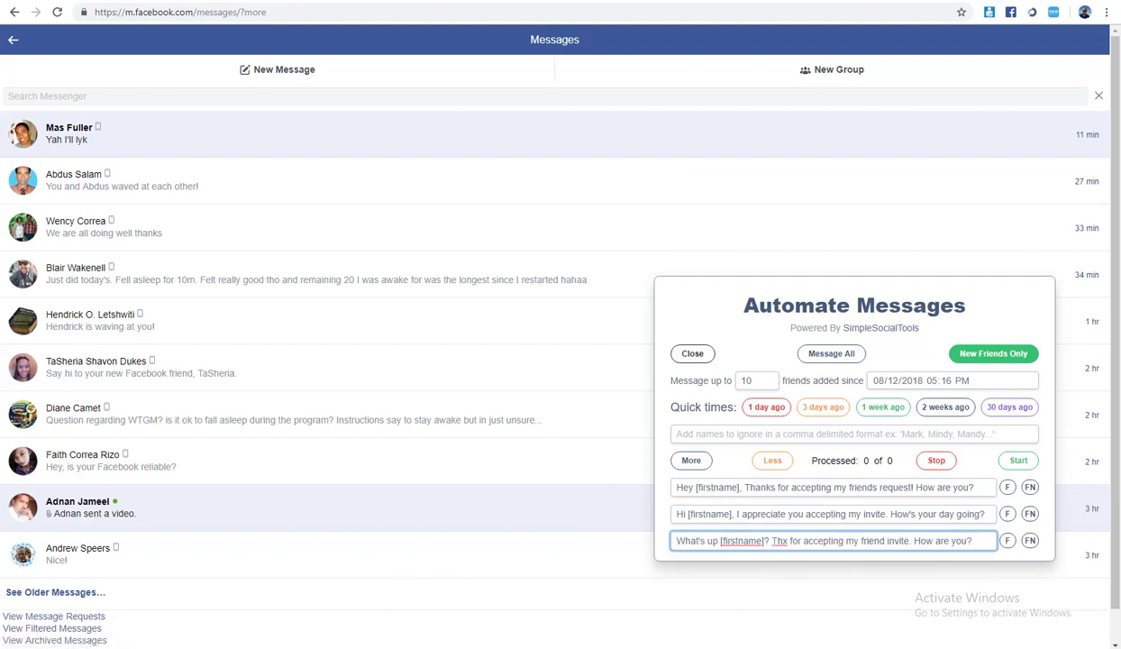
- Return to the Automate Messages tool and start messaging the new friends
key("alt+Tab")
left_click(875, 470)
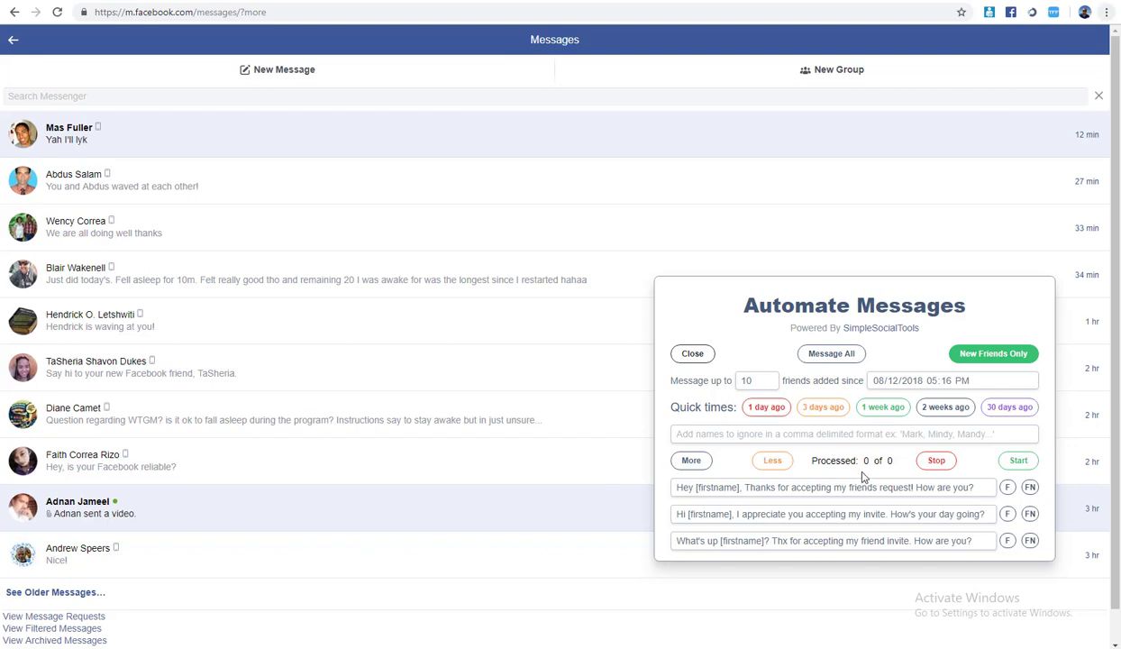
left_click(1007, 461)
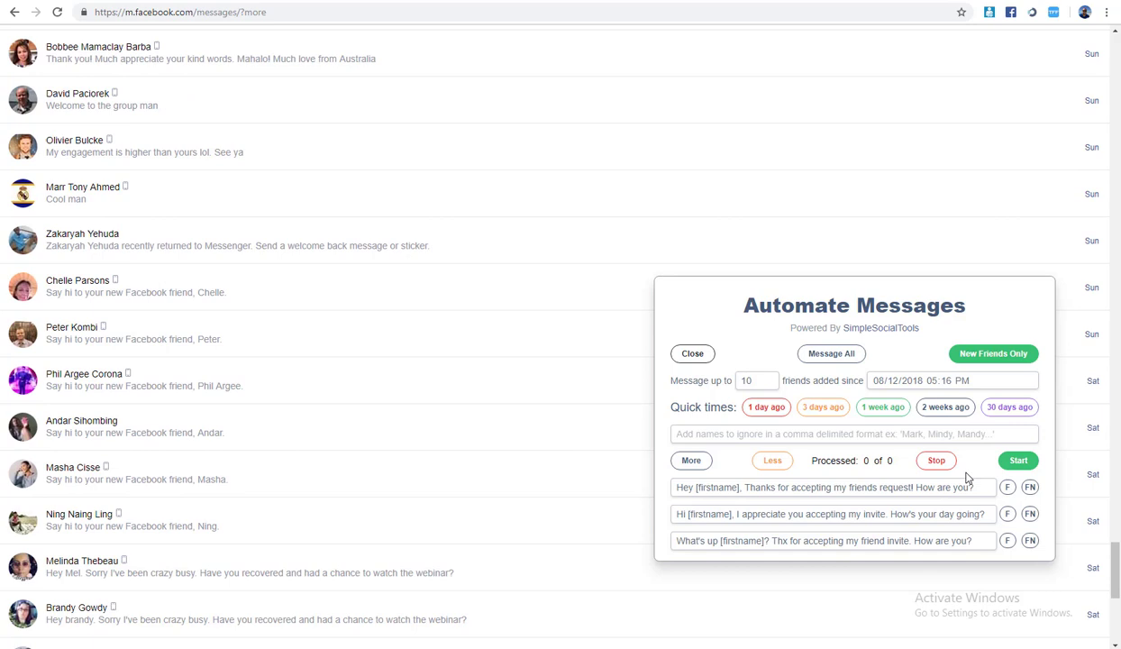
- Set the maximum number of friends to message to 19 and close the Automate Messages tool
scroll(966, 477, "up", 1)
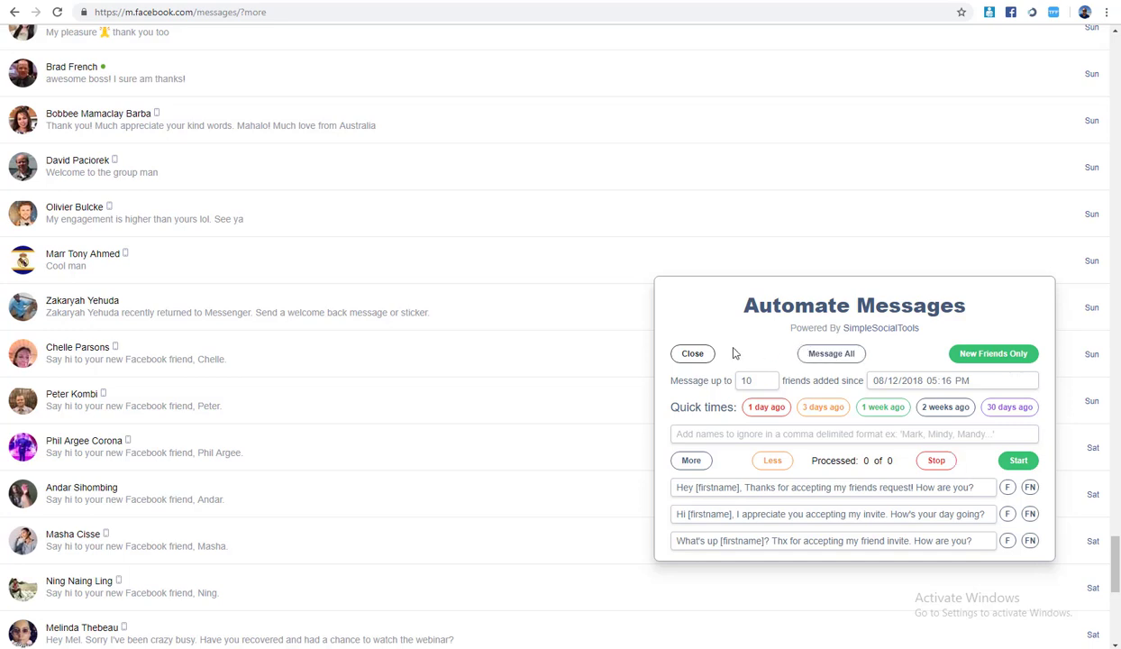
left_click_drag(737, 380, 777, 387)
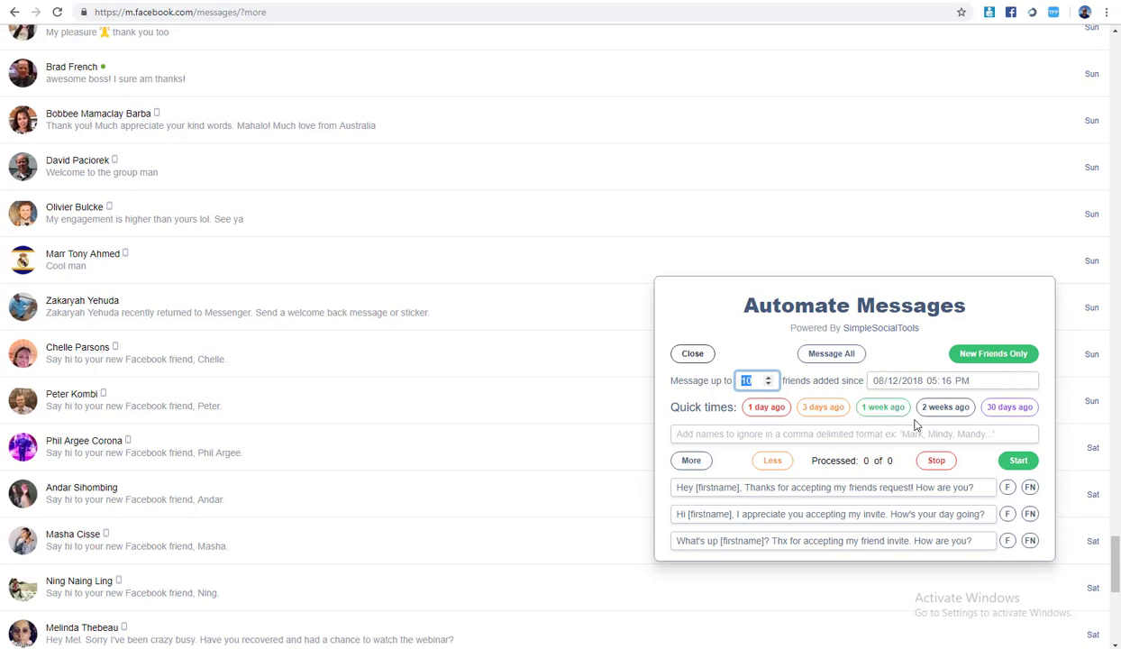
type("19")
left_click(739, 365)
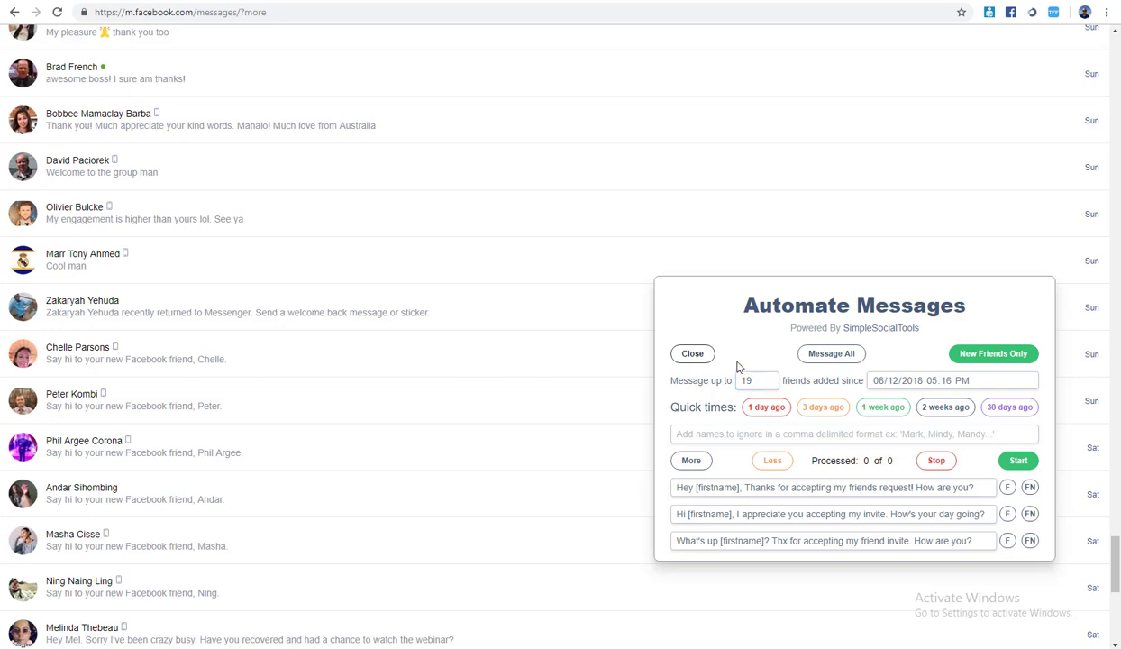
left_click(691, 356)
scroll(258, 35, "up", 3)
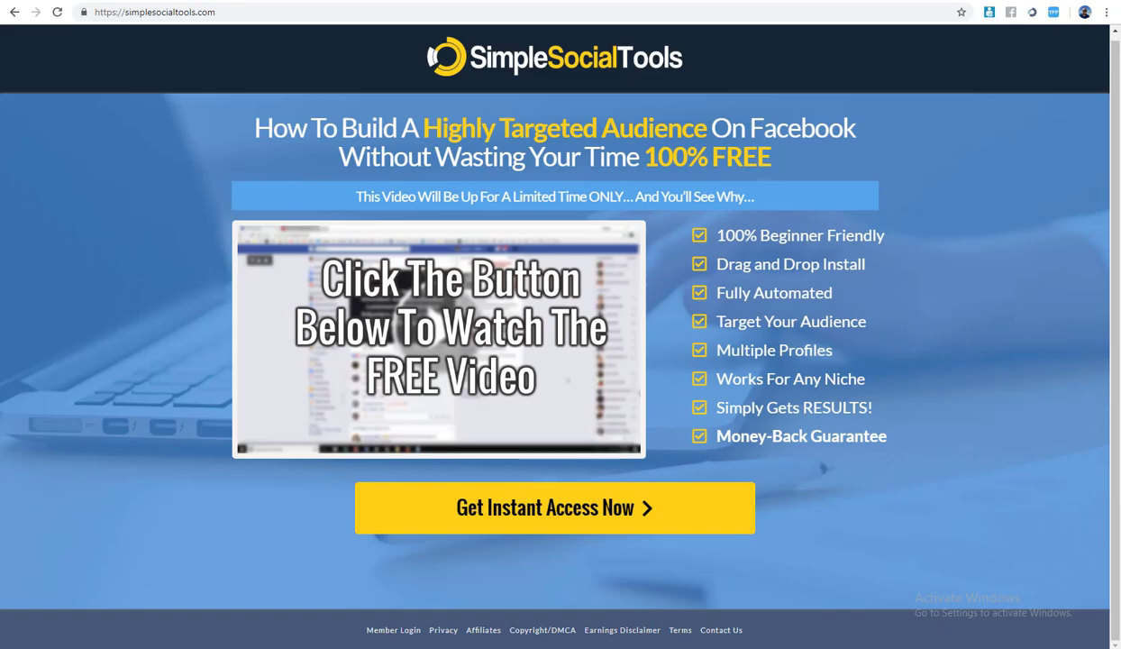